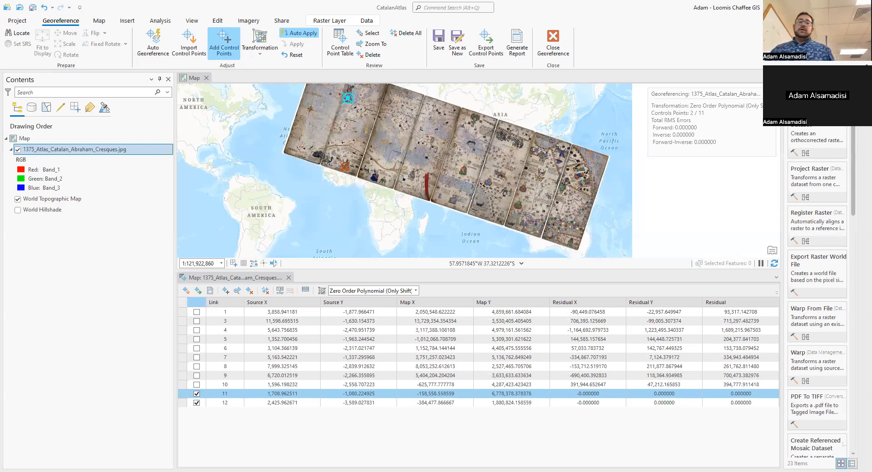
Switch to the photo viewer to look over the original Catalan Atlas image, and return to the georeferencing map.
key(alt+Tab)
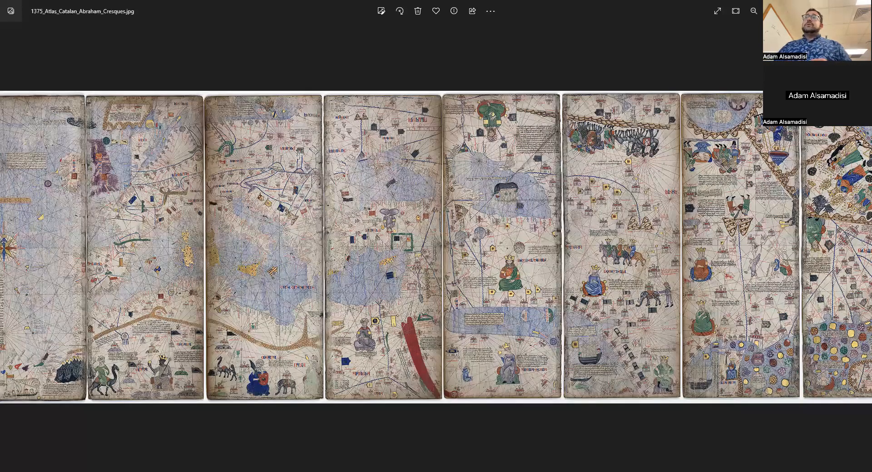
key(alt+Tab)
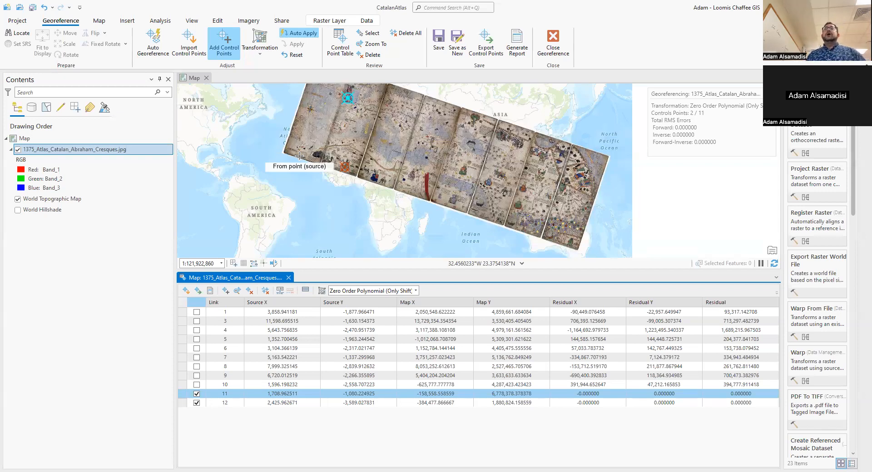
Enable control points 10 and 9 and apply the Similarity Polynomial transformation to the Catalan Atlas raster.
click(196, 385)
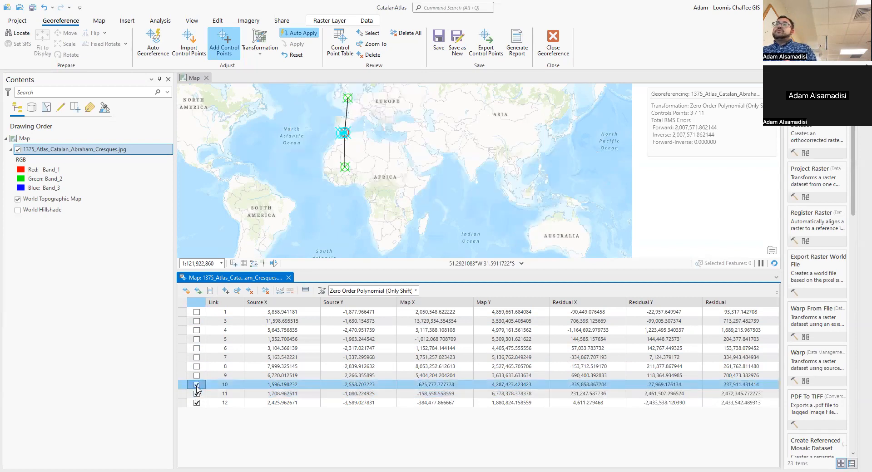
click(197, 385)
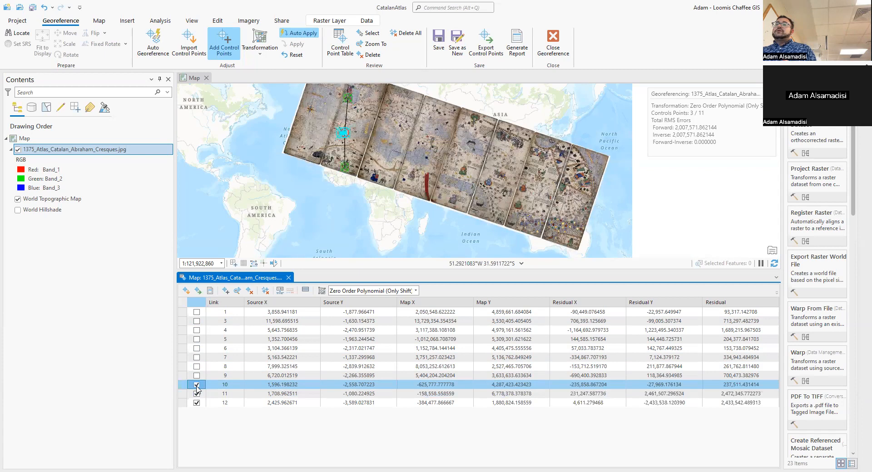
click(197, 376)
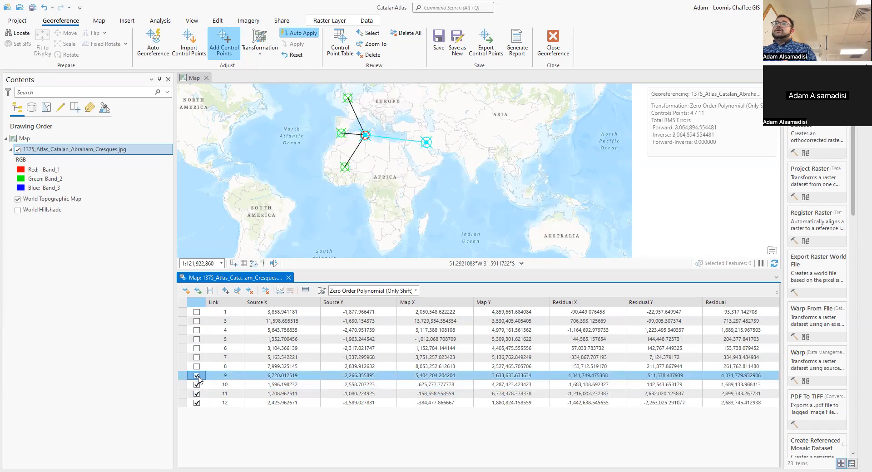
click(260, 45)
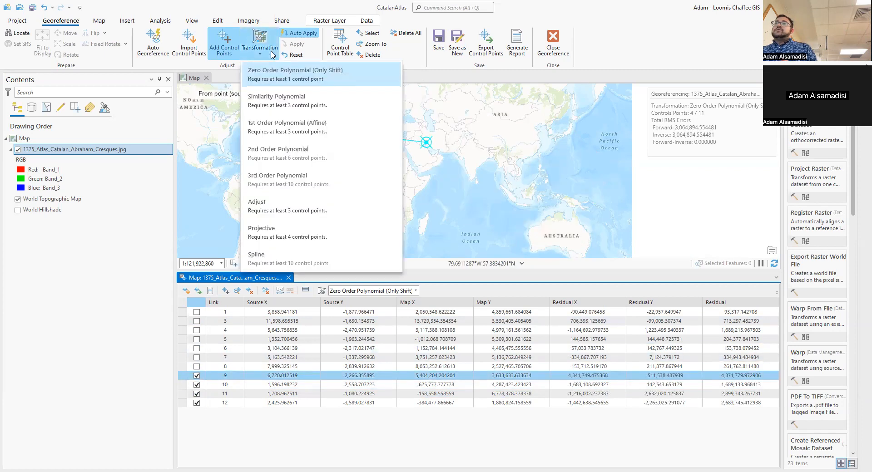
click(262, 101)
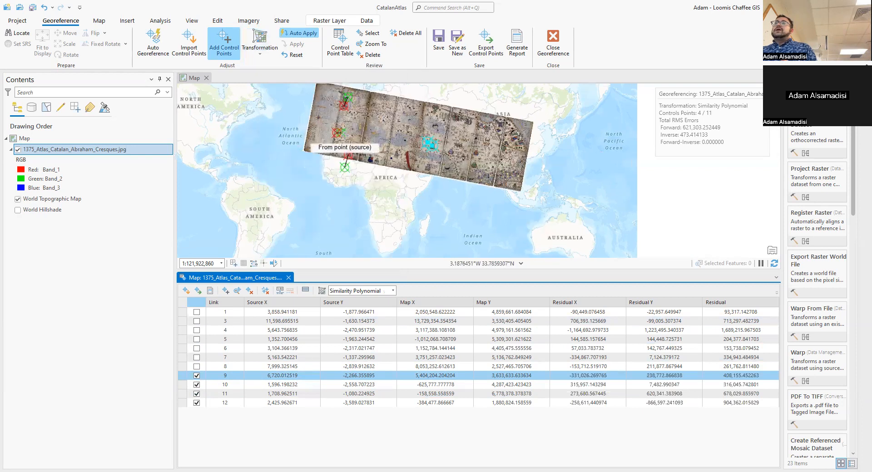
scroll(326, 132, up, 2)
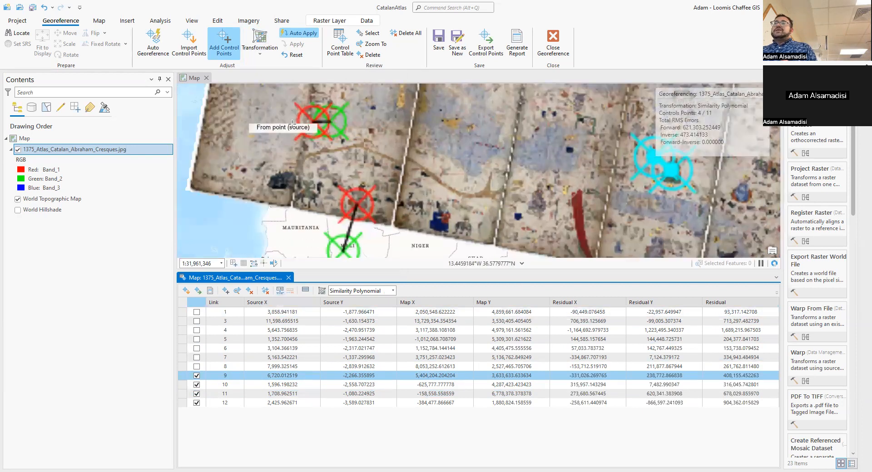
Disable and re-enable control point 9 to compare the atlas fit, and highlight control point 10 on the map.
click(197, 375)
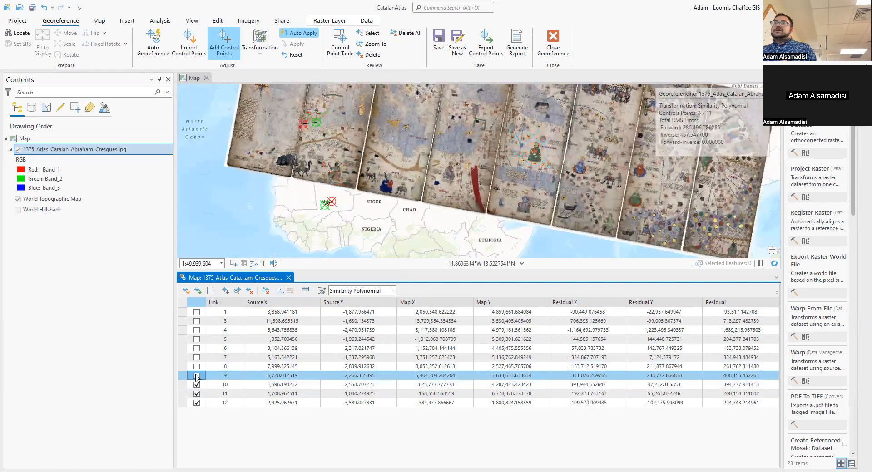
click(197, 376)
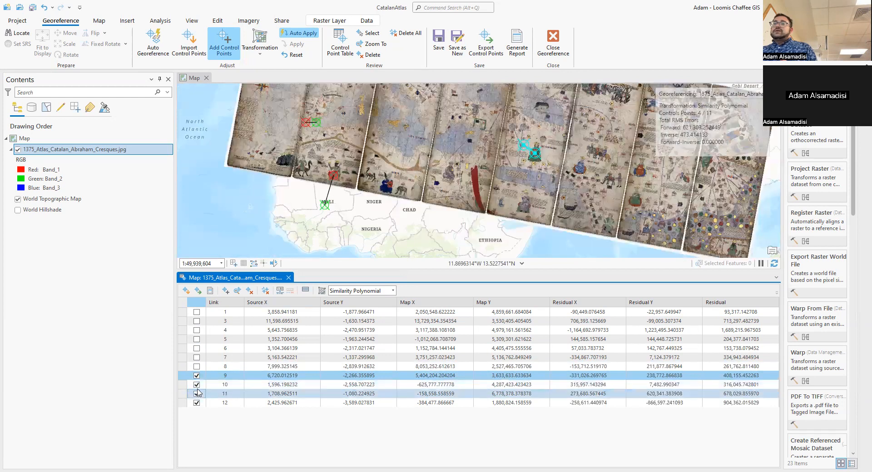
click(196, 385)
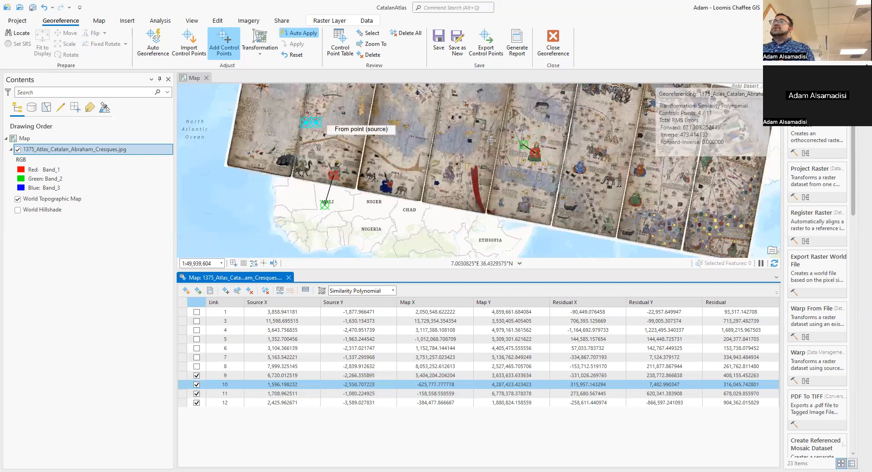
Enable the remaining control points 8, 7, 6, 5, 4, 3 and 1 in the control point table.
click(197, 367)
click(197, 358)
click(197, 349)
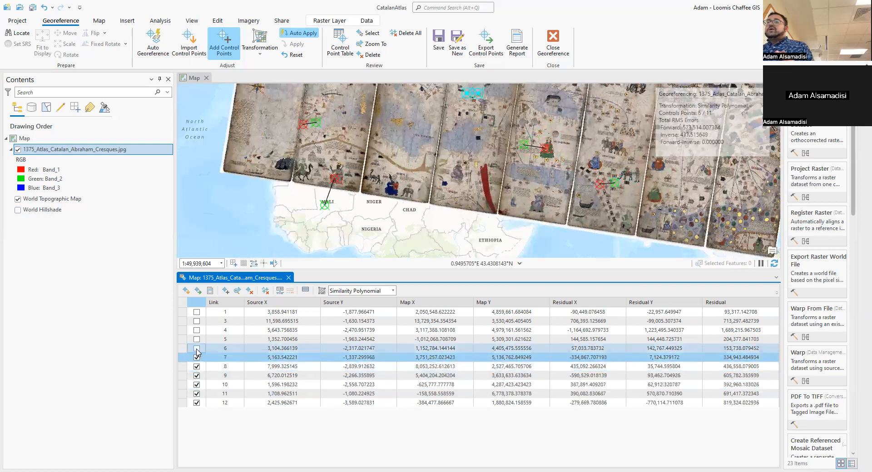
click(197, 340)
click(197, 330)
click(197, 321)
click(197, 312)
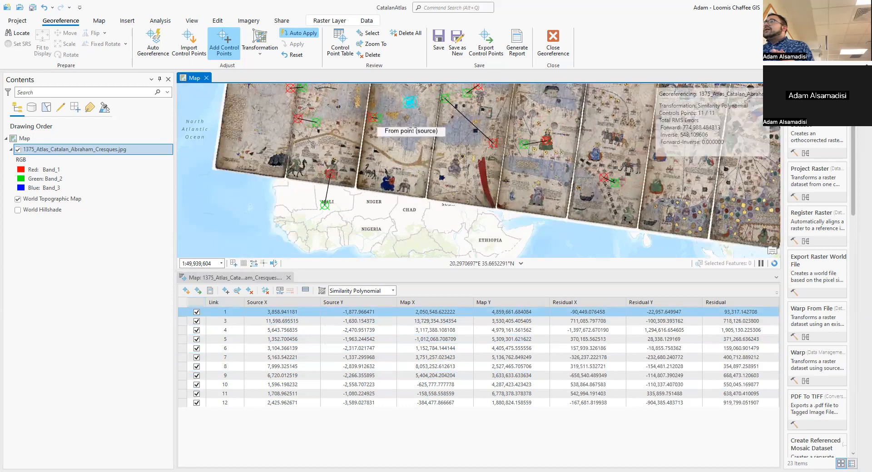
Add a control point linking the atlas's Bay of Bengal to the basemap coast southwest of Kolkata, hiding the atlas while placing the target.
drag(651, 219, 512, 224)
scroll(536, 189, up, 3)
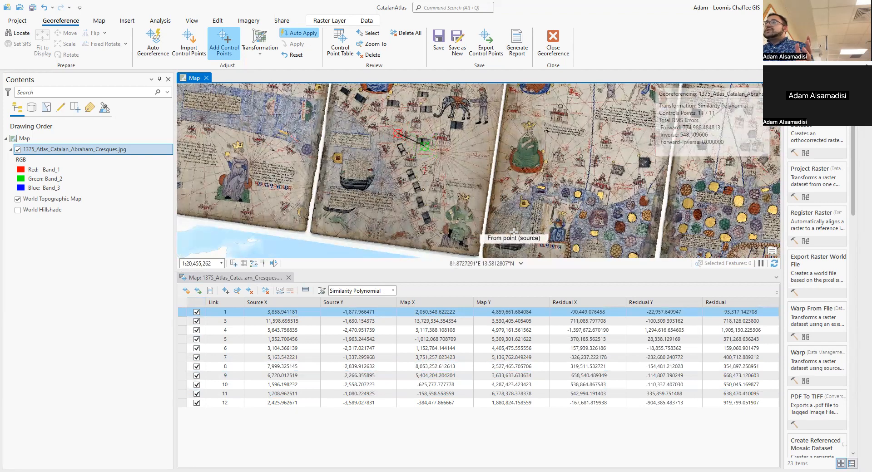
click(553, 188)
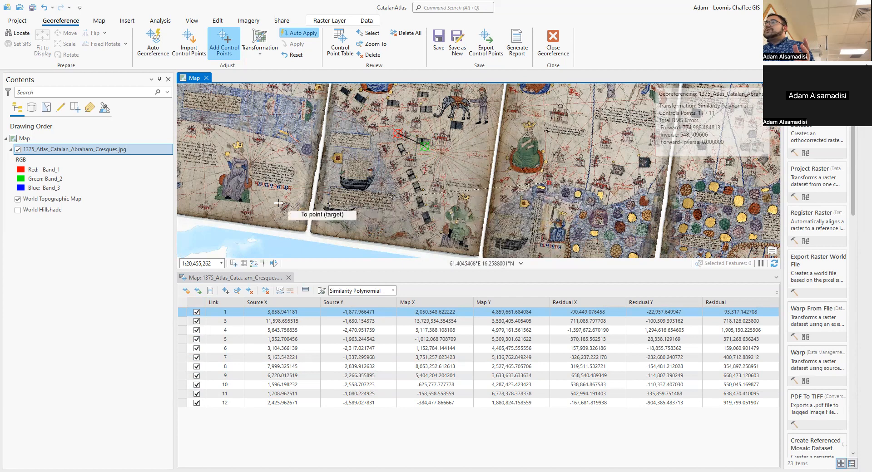
click(17, 149)
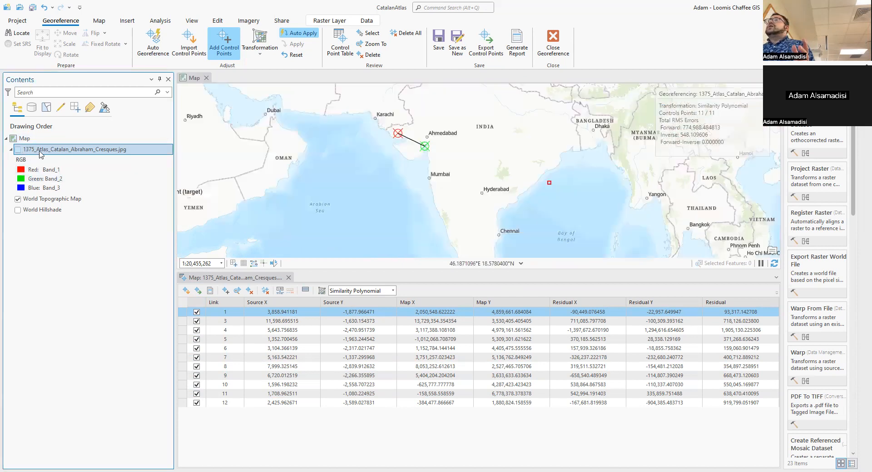
scroll(563, 165, up, 2)
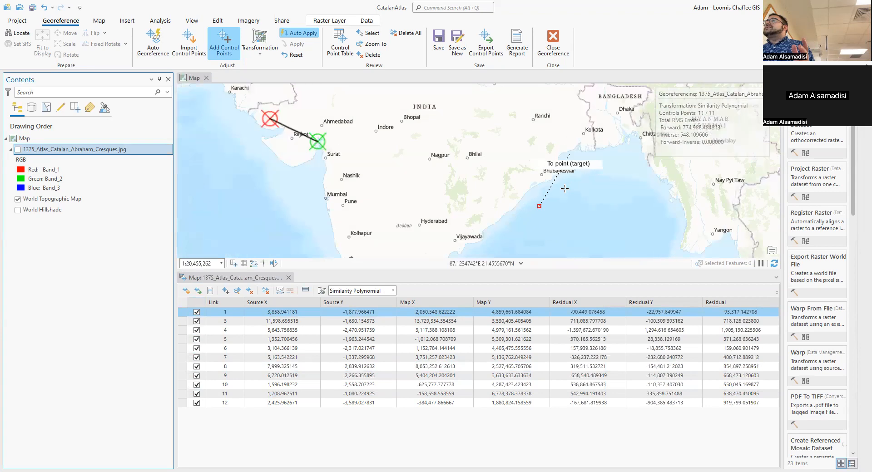
scroll(562, 165, up, 1)
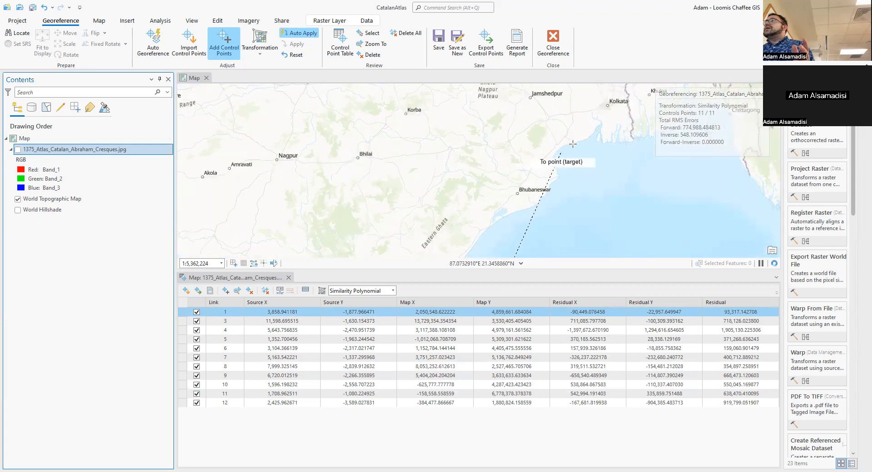
scroll(587, 130, down, 1)
click(587, 129)
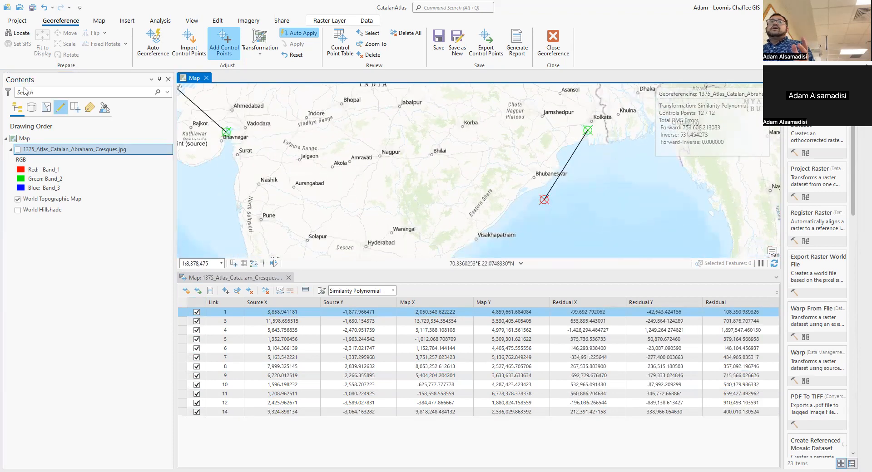
click(18, 149)
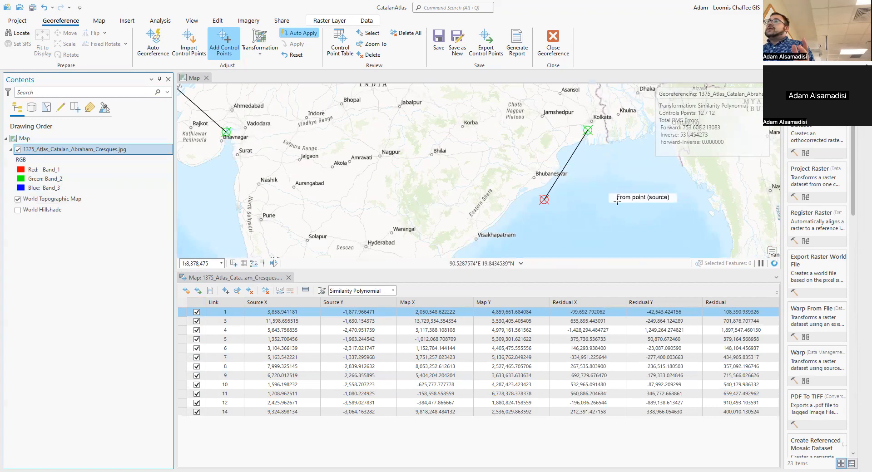
Try the 3rd Order Polynomial transformation on the Catalan Atlas raster and check the resulting warp.
scroll(569, 187, up, 2)
scroll(568, 186, down, 3)
scroll(568, 187, down, 3)
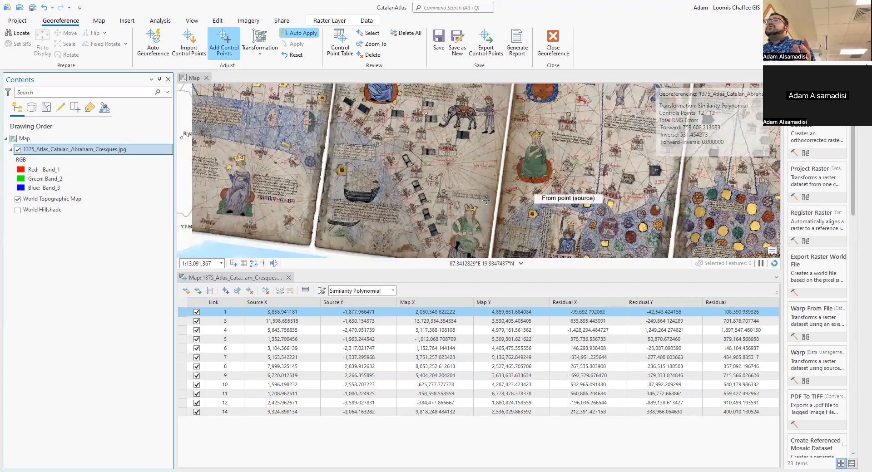
drag(569, 187, 498, 218)
scroll(499, 218, down, 3)
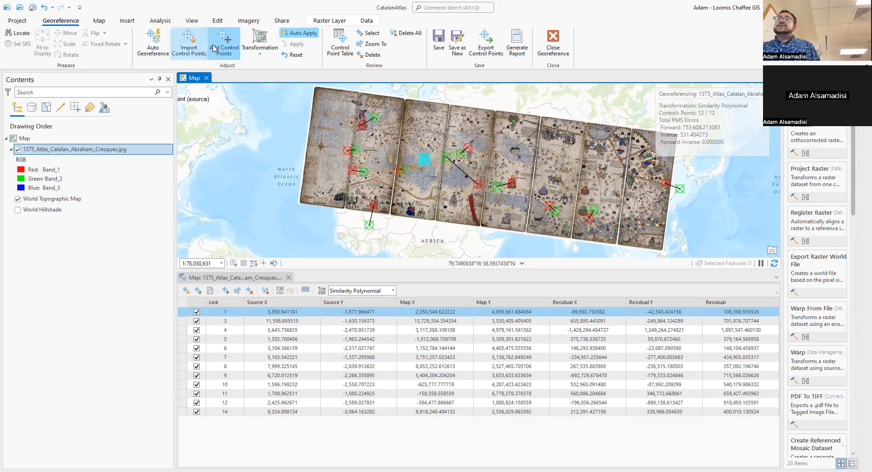
click(260, 43)
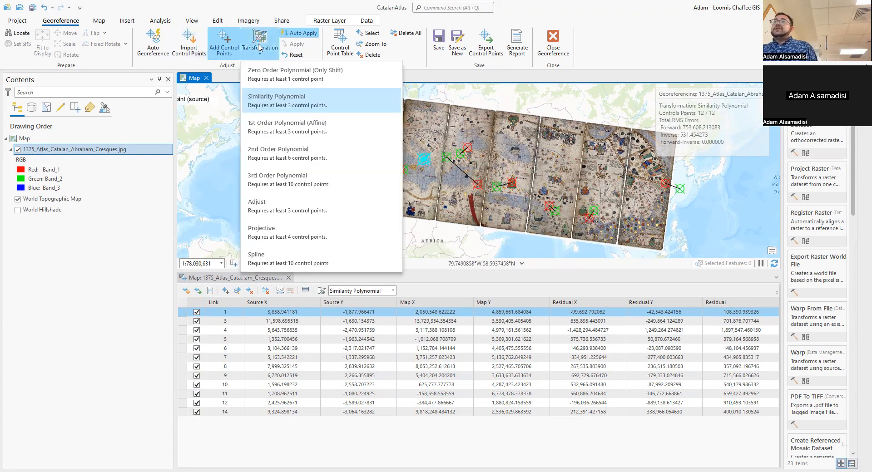
click(295, 175)
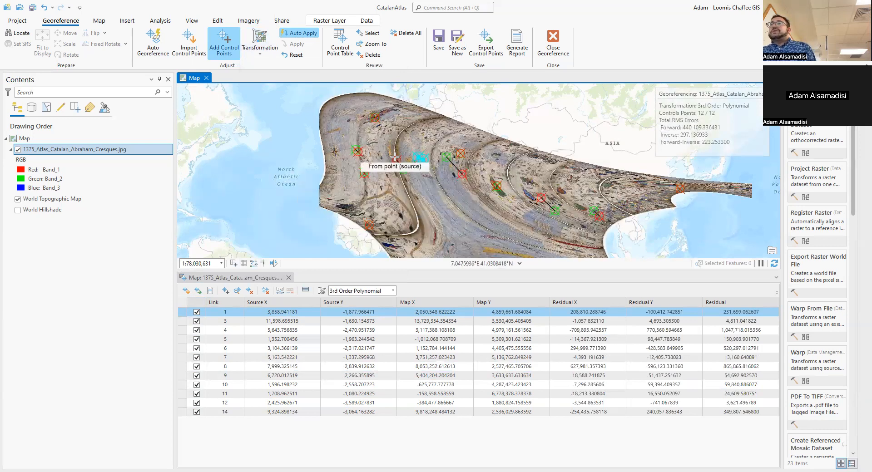
scroll(398, 174, up, 3)
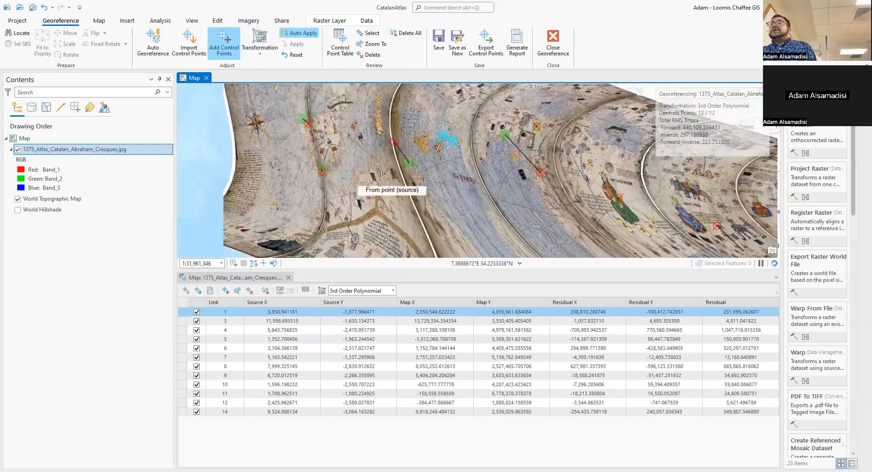
scroll(315, 167, down, 3)
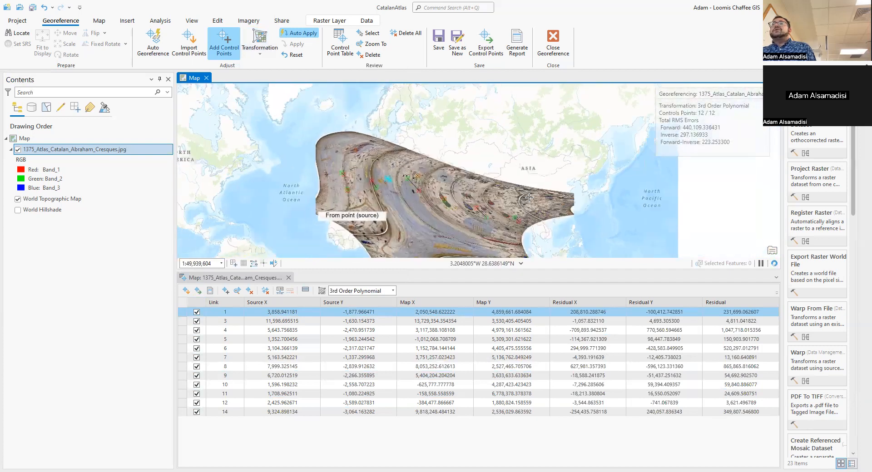
Try the Spline transformation on the Catalan Atlas raster.
click(260, 46)
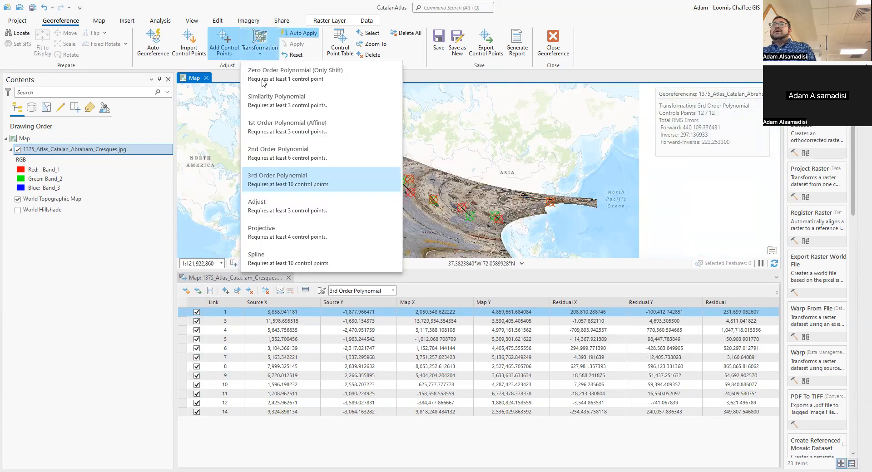
click(286, 259)
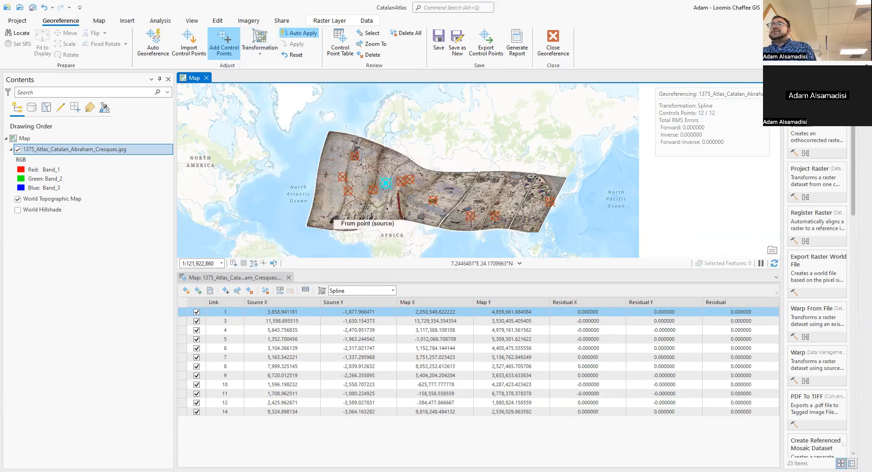
Examine the Spline-warped atlas over North Africa, Arabia and India for distortion of its lettering and panel edges.
scroll(365, 206, up, 5)
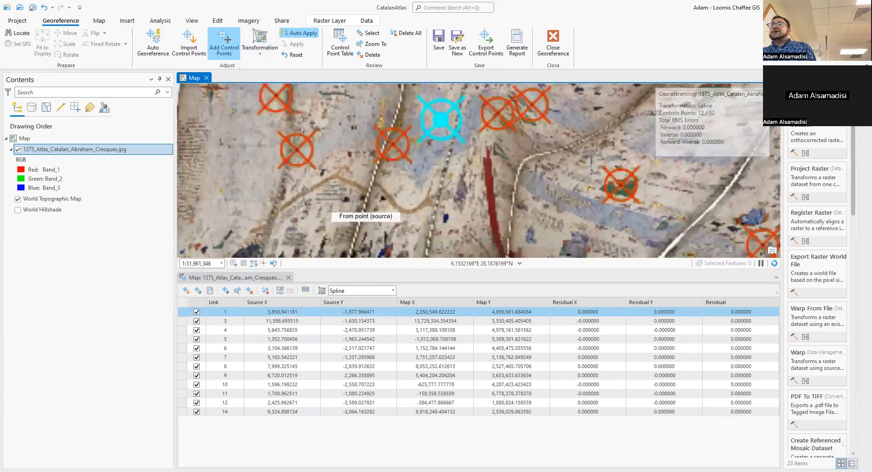
scroll(342, 221, up, 5)
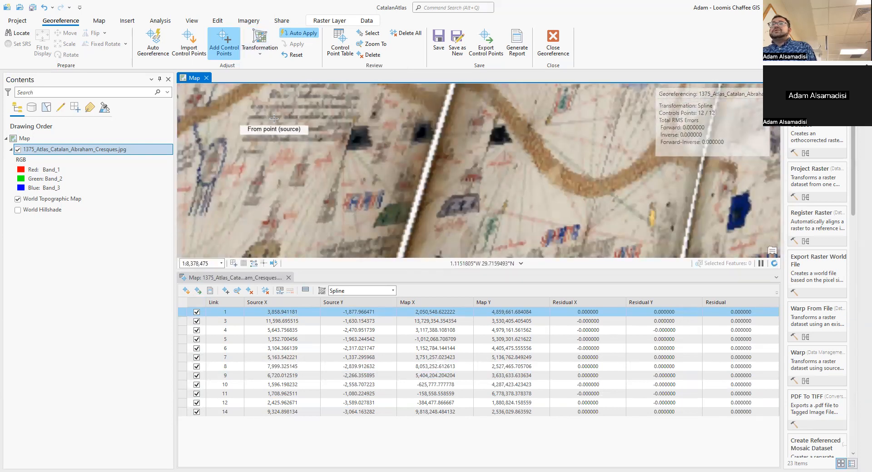
scroll(274, 118, down, 3)
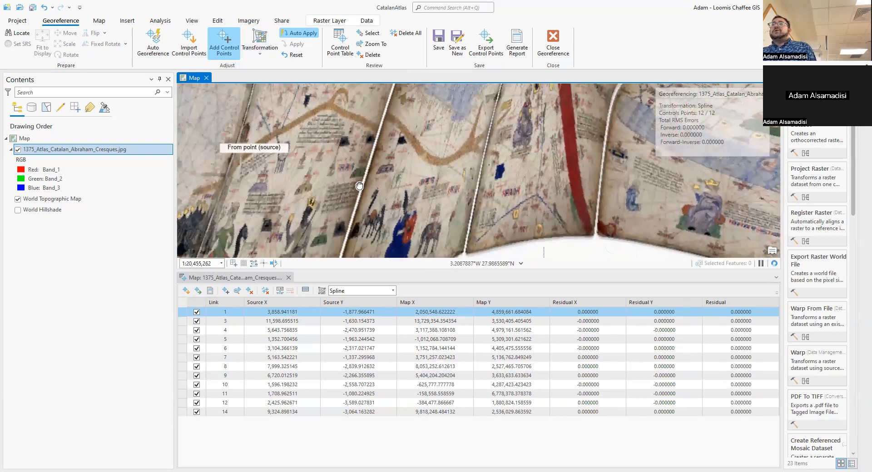
drag(356, 183, 361, 184)
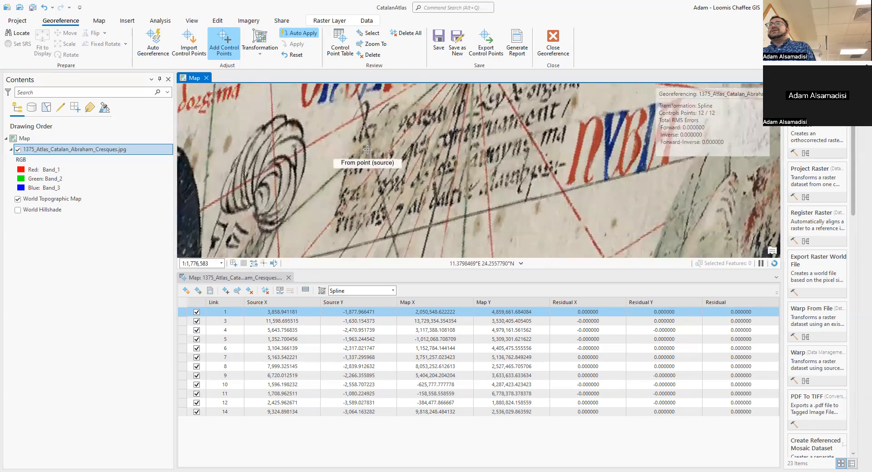
scroll(367, 149, down, 2)
scroll(348, 147, down, 5)
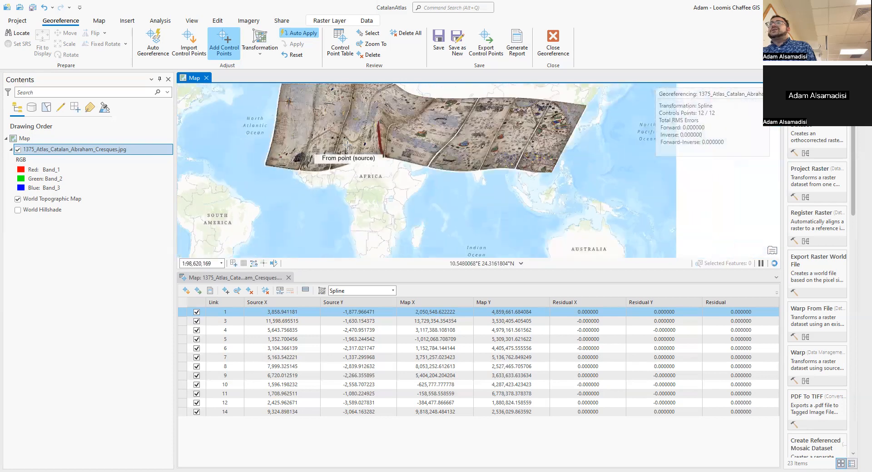
scroll(347, 145, up, 1)
drag(347, 146, 462, 187)
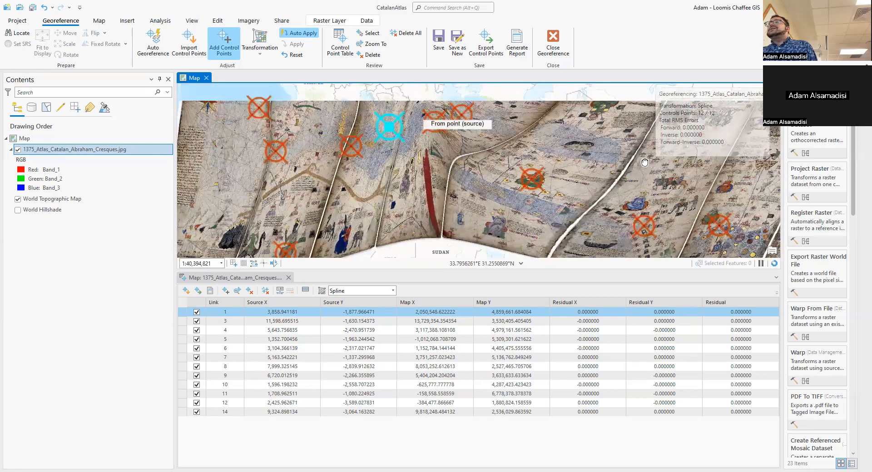
drag(691, 183, 568, 131)
drag(599, 229, 541, 200)
scroll(378, 173, up, 2)
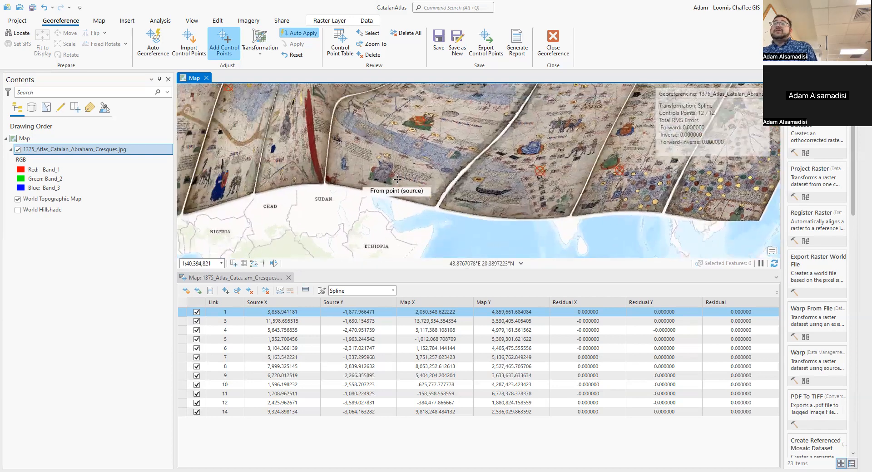
scroll(383, 173, down, 2)
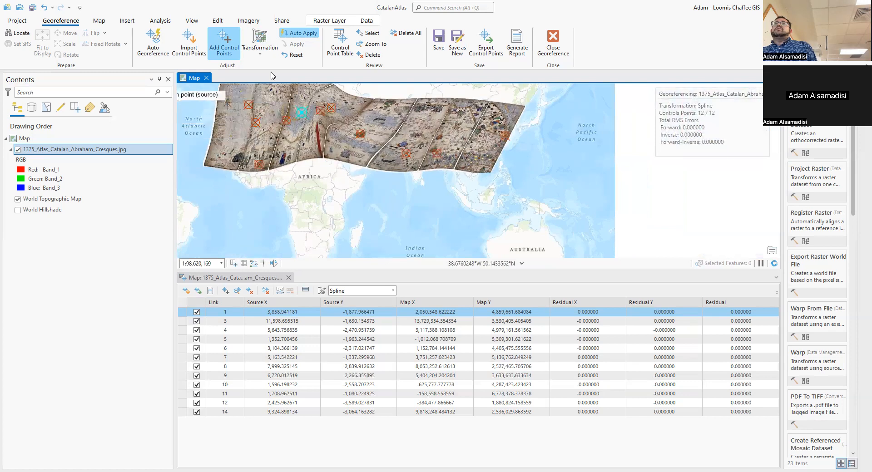
Set the atlas raster's transformation back to Similarity Polynomial and review the control point links over the Mediterranean.
click(261, 49)
click(266, 97)
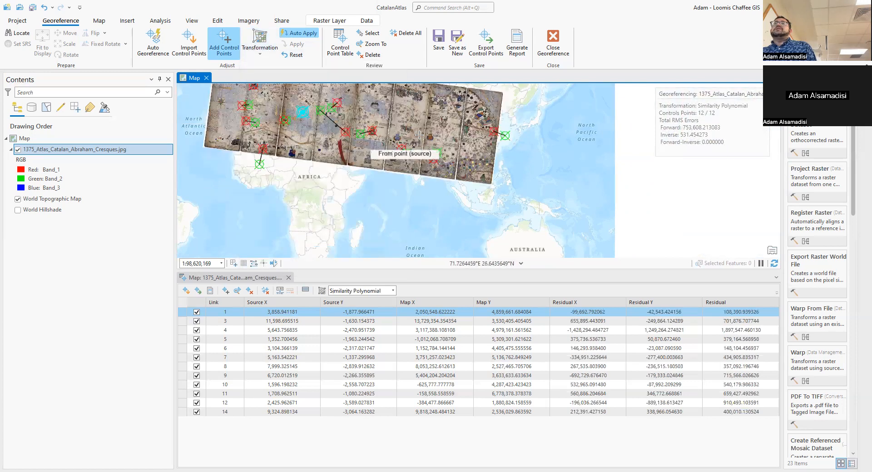
drag(338, 154, 420, 211)
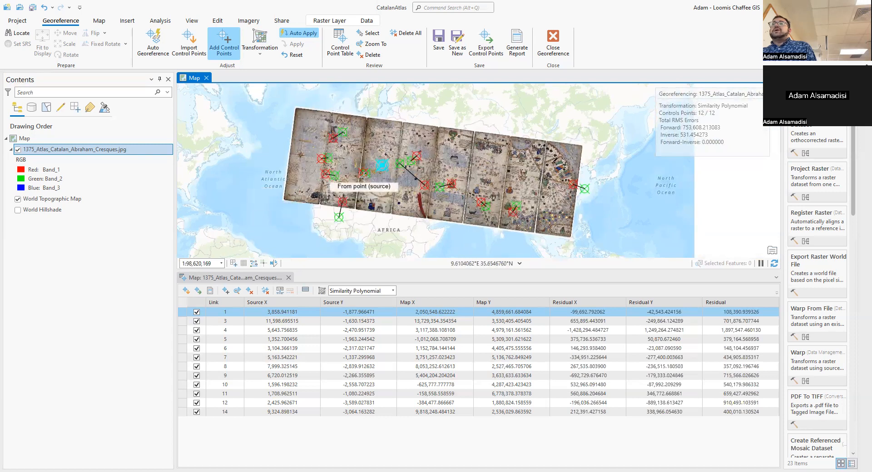
scroll(364, 178, up, 3)
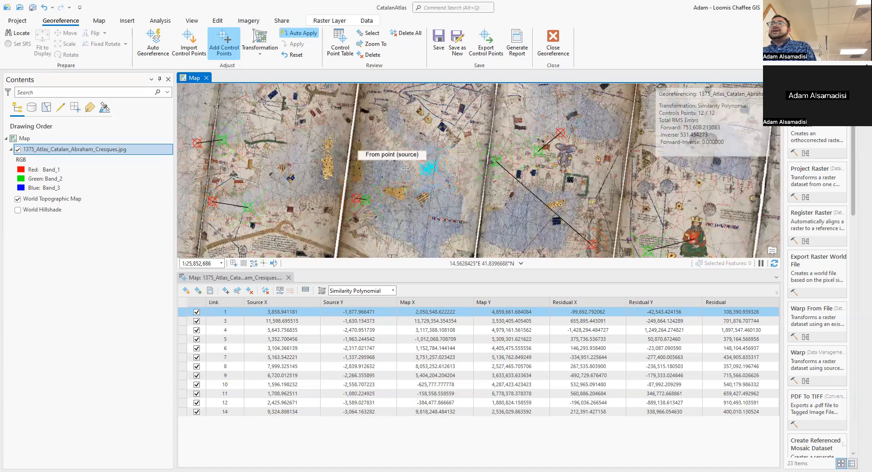
Toggle the Catalan Atlas layer's visibility to compare it with the basemap around the Mediterranean, leaving it shown.
click(18, 150)
click(18, 149)
right_click(17, 151)
key(Escape)
click(18, 149)
click(17, 149)
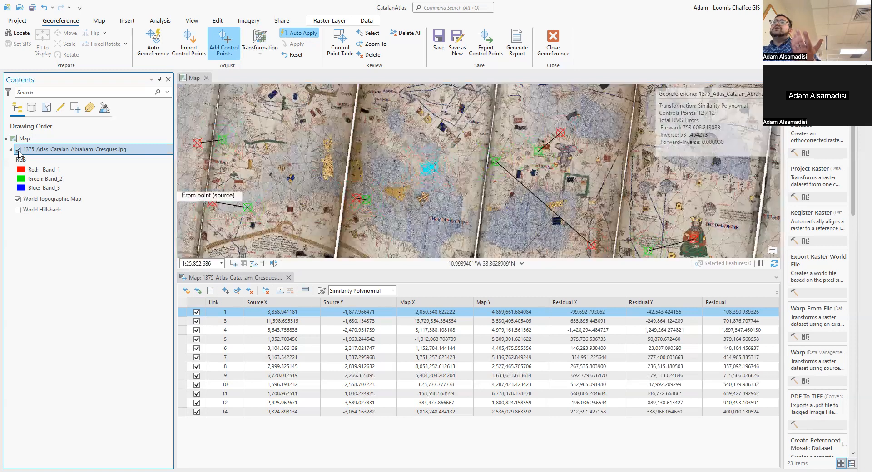